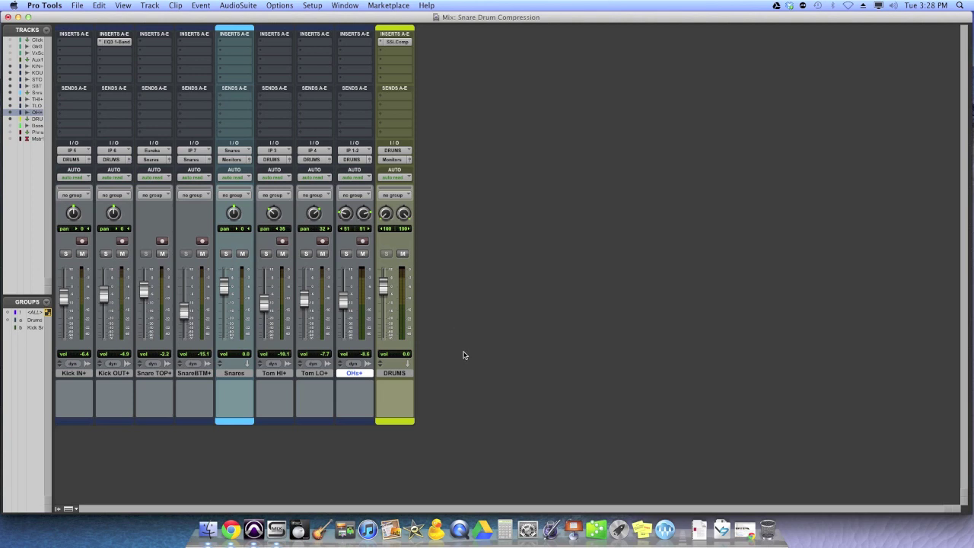
Select the Snare TOP+, SnareBTM+ and Snares tracks, then start drum-mix playback.
left_click(161, 373)
left_click(188, 373)
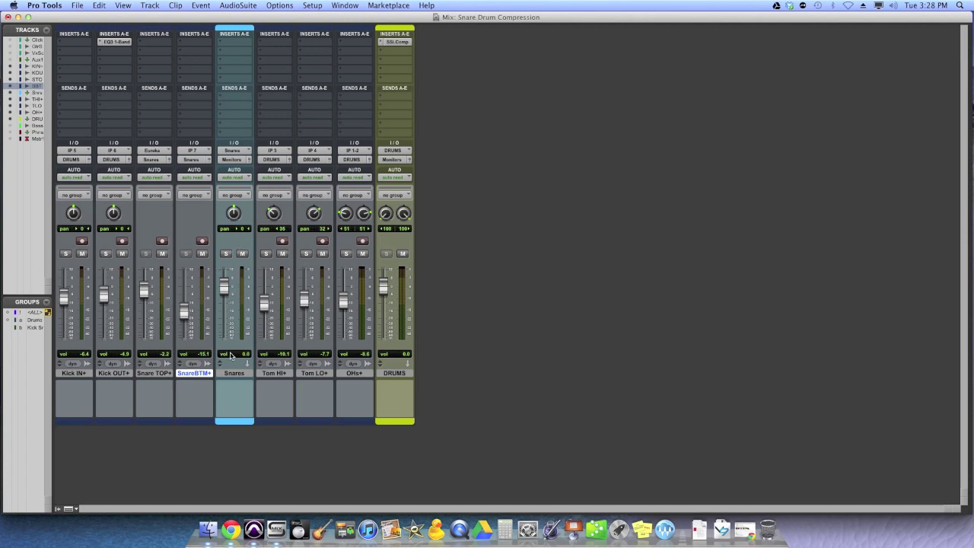
left_click(244, 374)
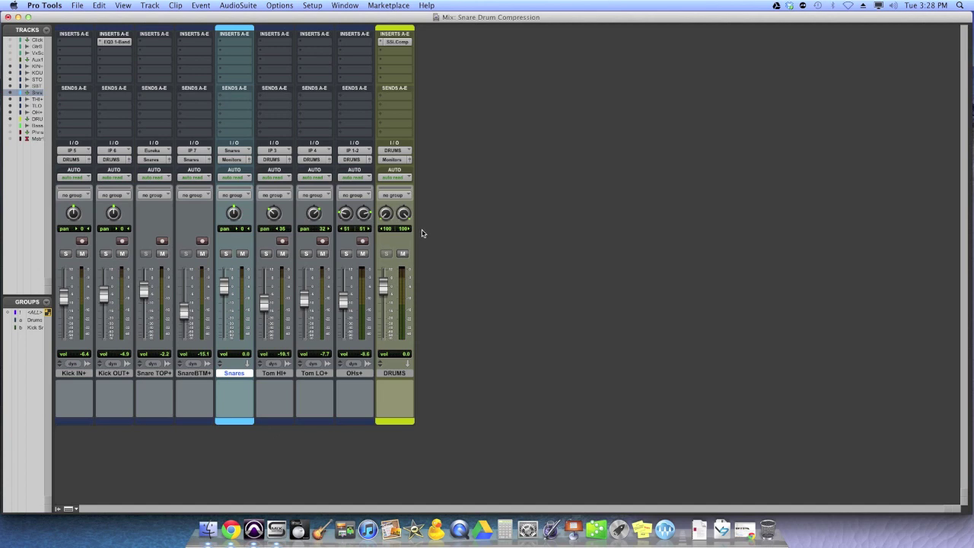
key("space")
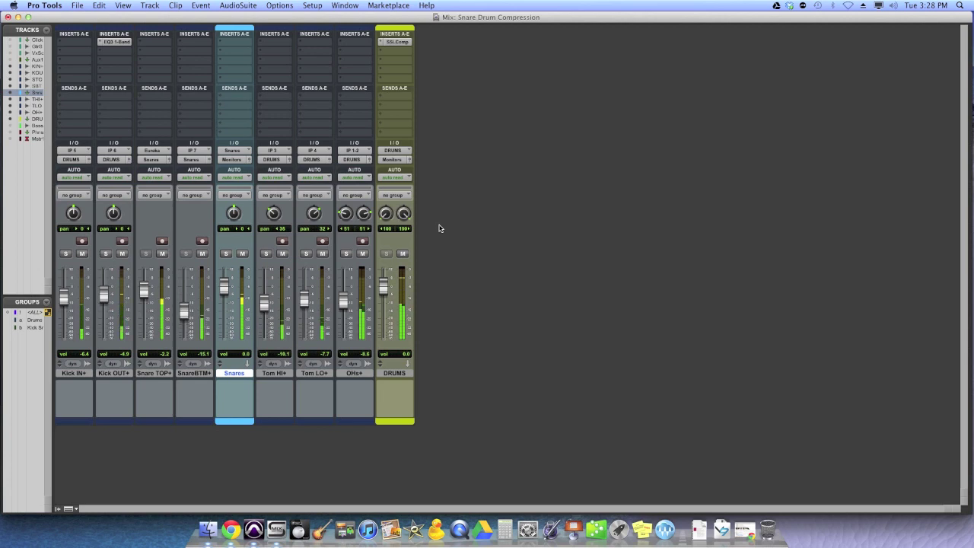
Solo the Snares aux and audition it with the bottom snare mic muted, then unmuted.
left_click(229, 253)
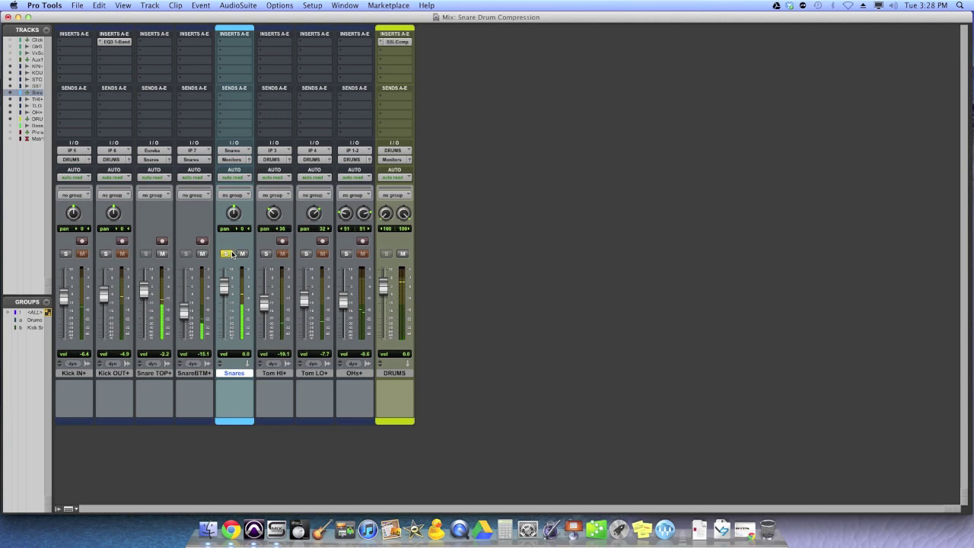
left_click(202, 254)
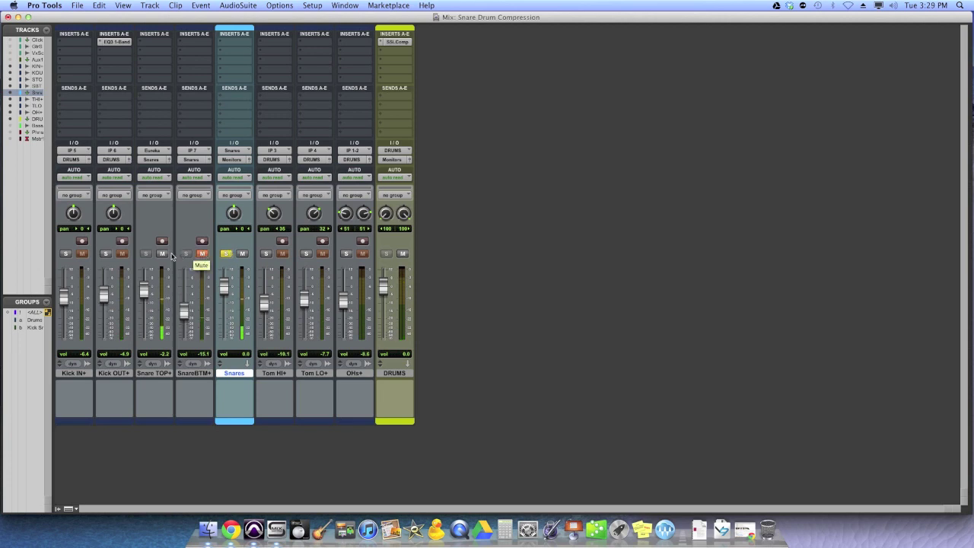
left_click(202, 254)
Rebalance the SnareBTM+ fader to -14.1, checking against the top mic and full mix, then re-solo Snares.
left_click(165, 254)
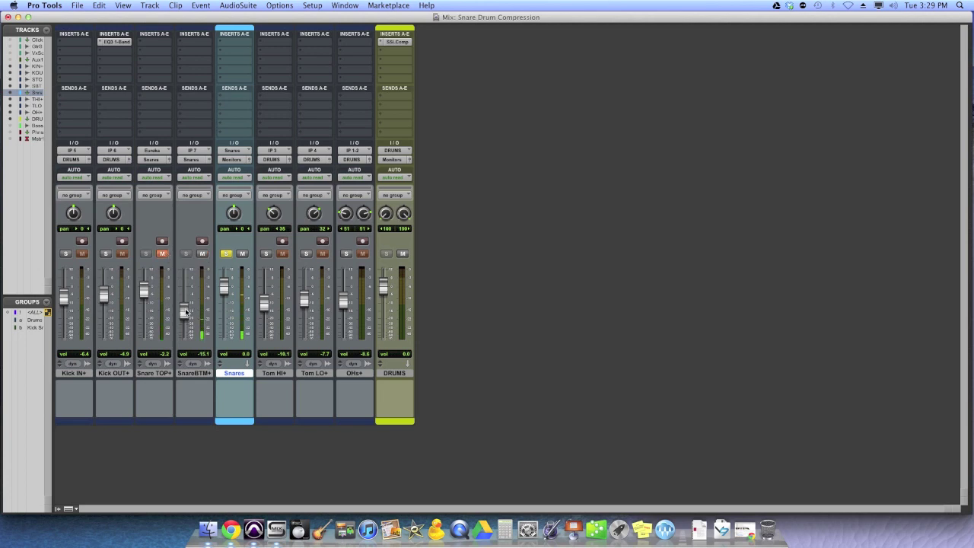
left_click_drag(185, 311, 183, 306)
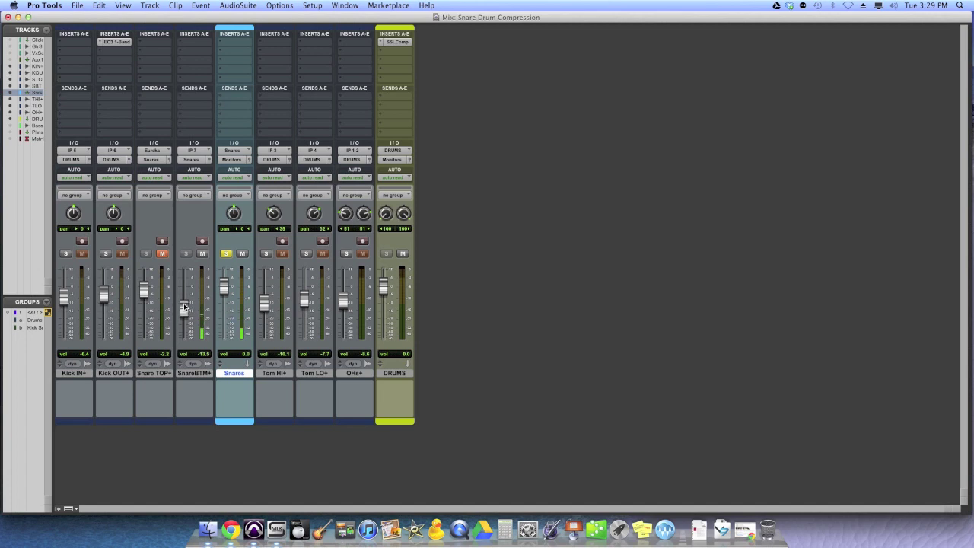
left_click(163, 255)
left_click_drag(185, 307, 185, 309)
left_click(227, 255)
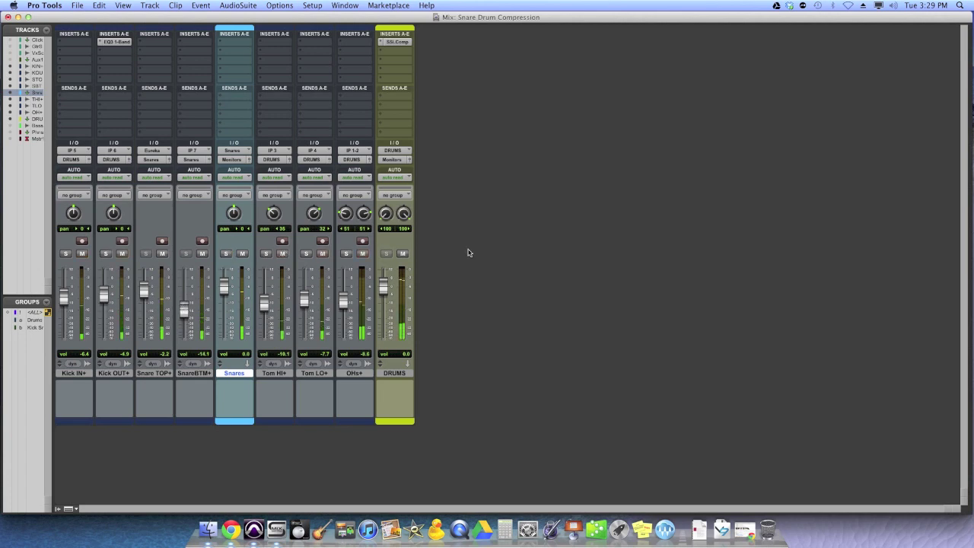
left_click(226, 253)
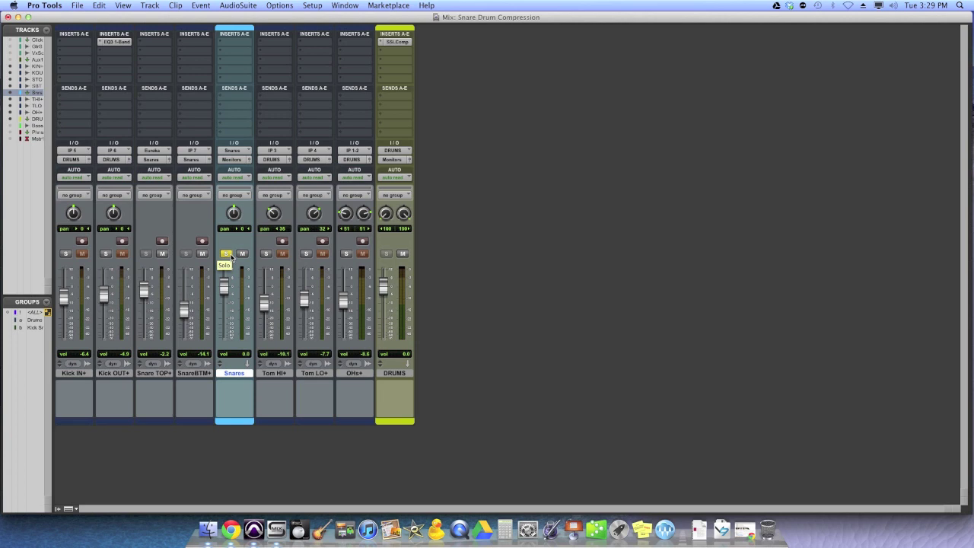
Insert the mono Dyn3 Compressor/Limiter on Snares insert A and place its window beside the mixer.
left_click(243, 44)
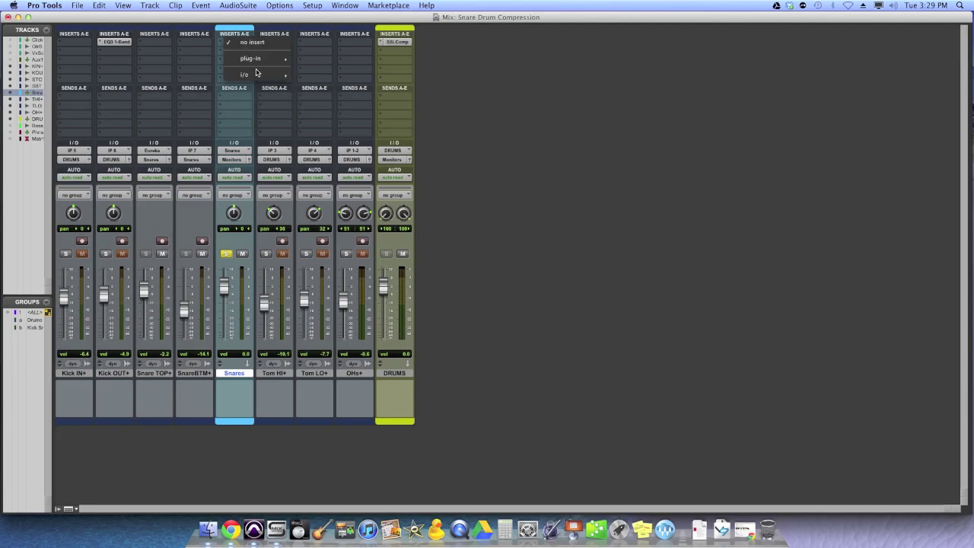
mouse_move(258, 63)
mouse_move(325, 68)
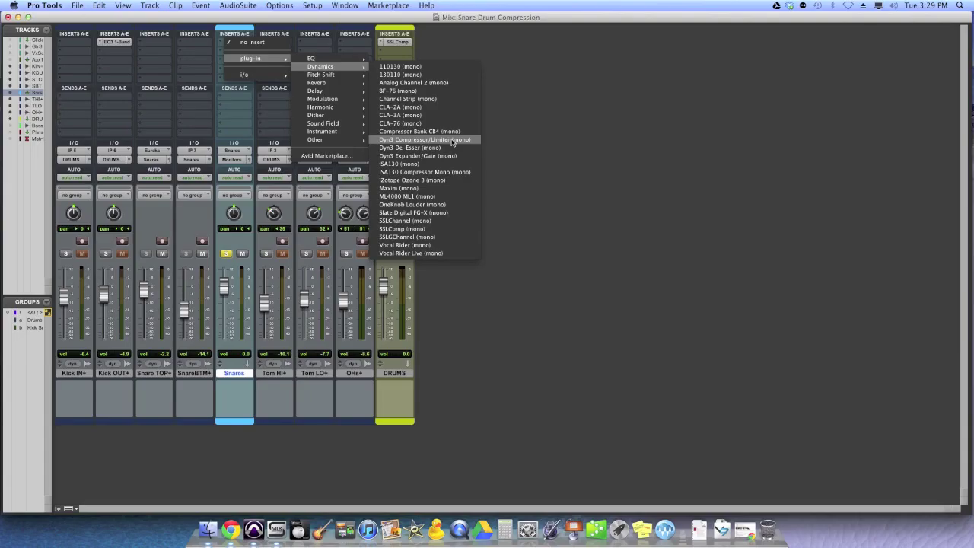
left_click(525, 279)
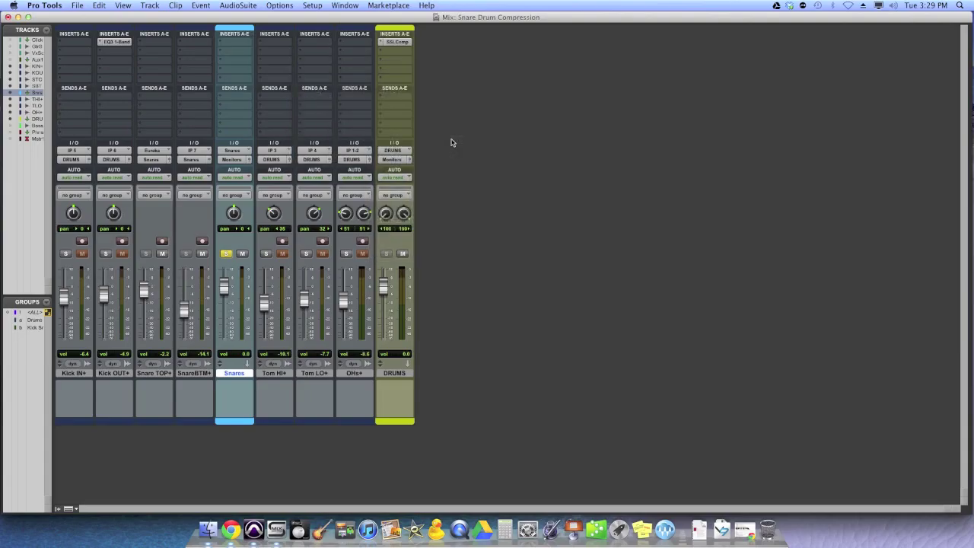
left_click_drag(602, 134, 486, 110)
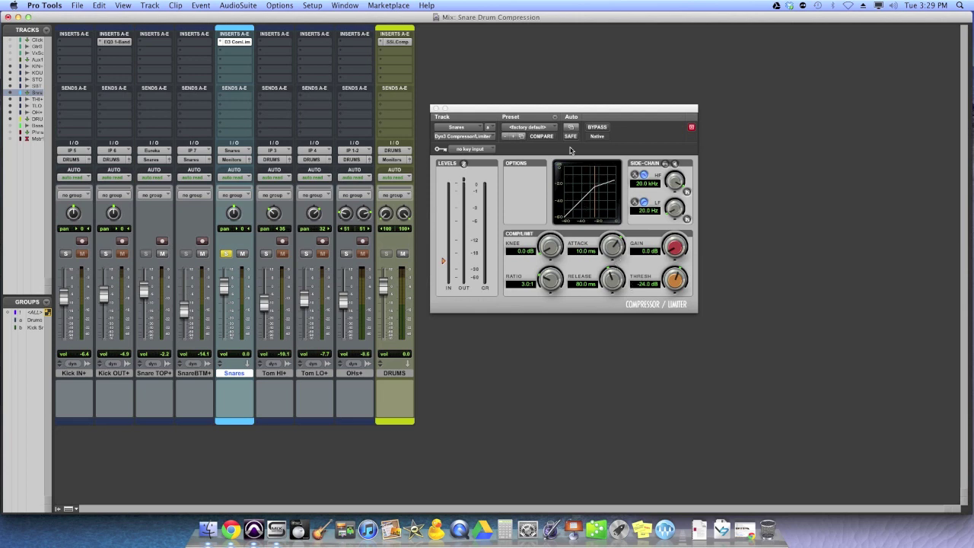
mouse_move(549, 110)
left_mouse_down()
mouse_move(509, 117)
mouse_move(545, 100)
left_mouse_up()
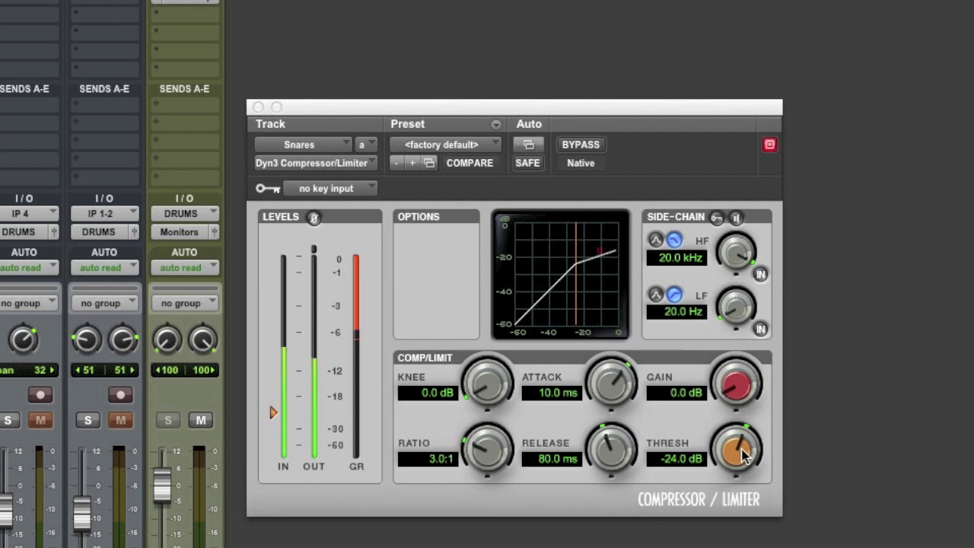
Bring the Dyn3 threshold to -20.7 dB and show bars 93–149 via the Universe overview.
left_click_drag(742, 455, 739, 348)
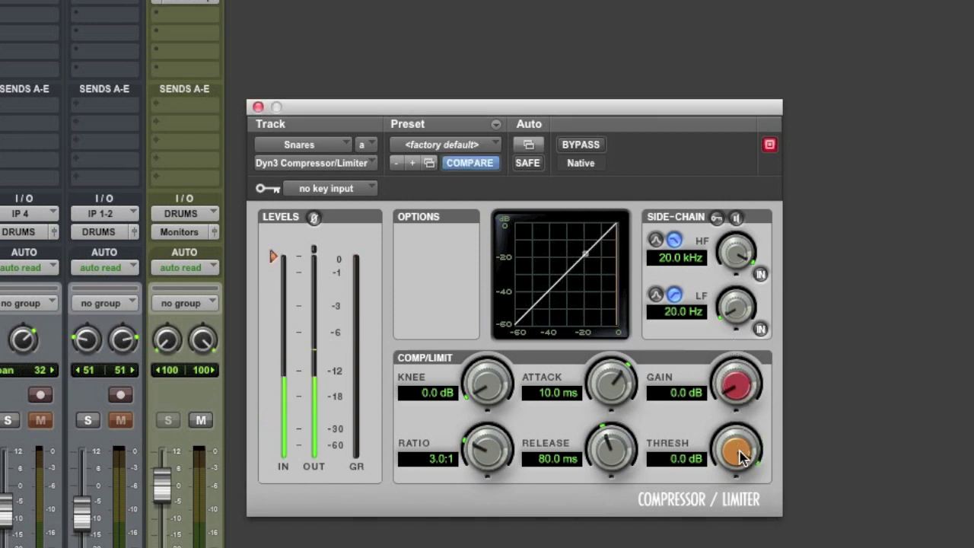
left_click_drag(735, 446, 750, 536)
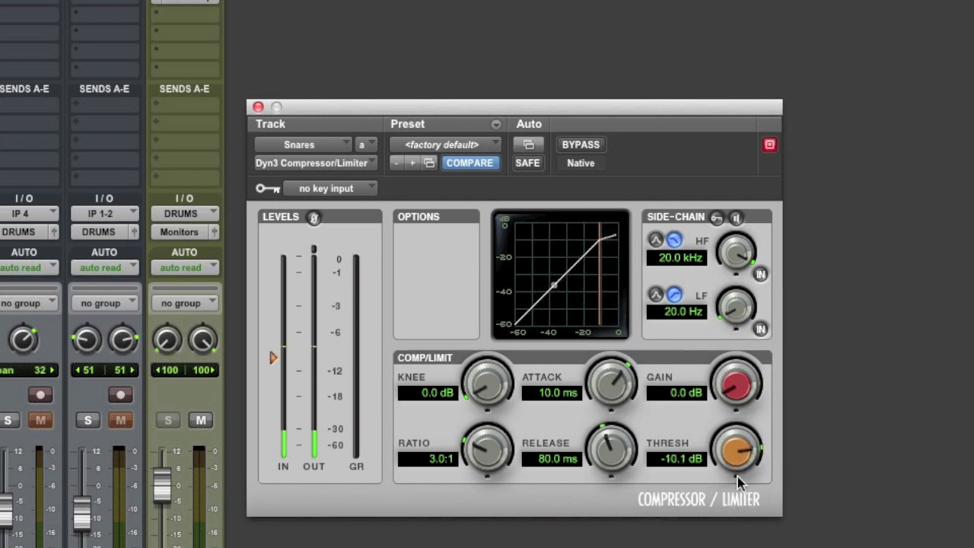
mouse_move(740, 459)
left_mouse_down()
mouse_move(739, 482)
mouse_move(739, 473)
left_mouse_up()
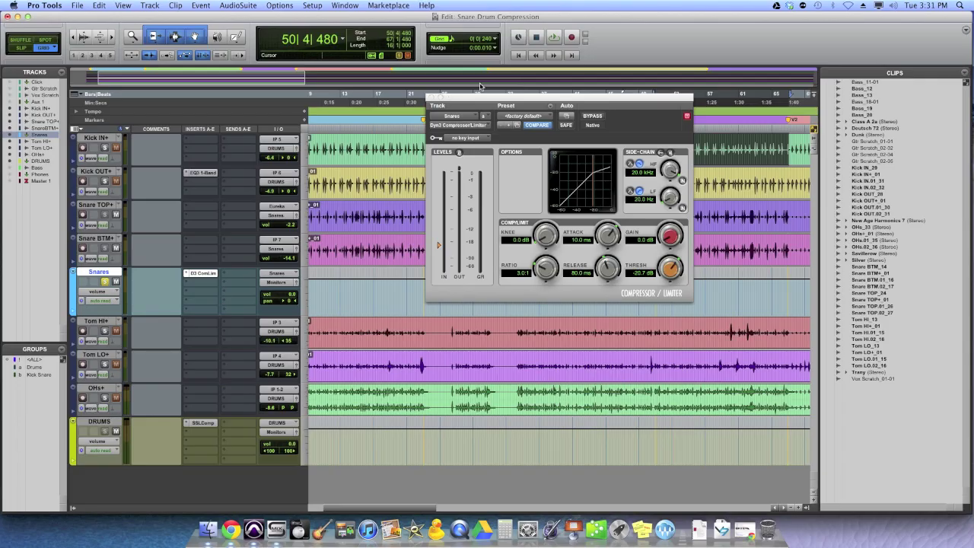
left_click(480, 82)
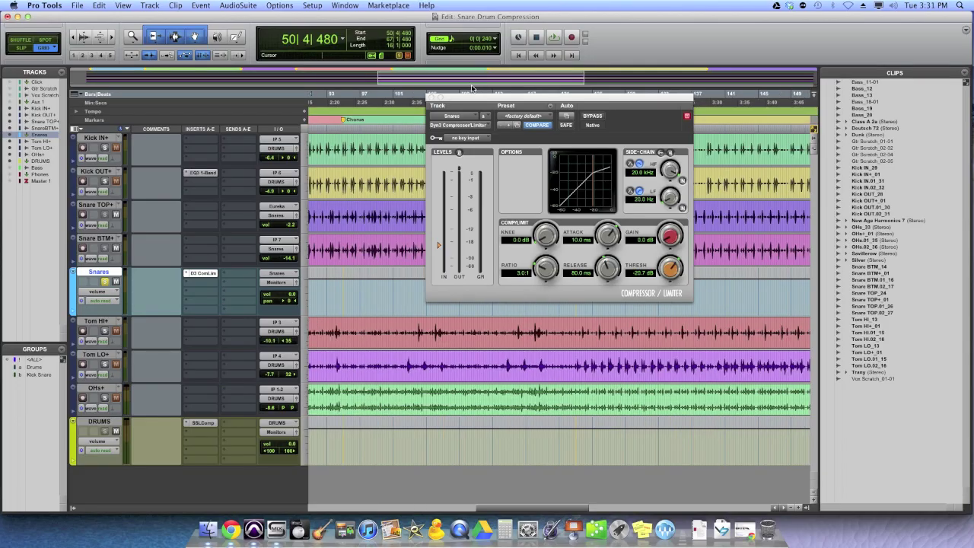
Close the compressor, zoom into a range near bar 96 and enlarge the Snare TOP+ track.
left_click(430, 97)
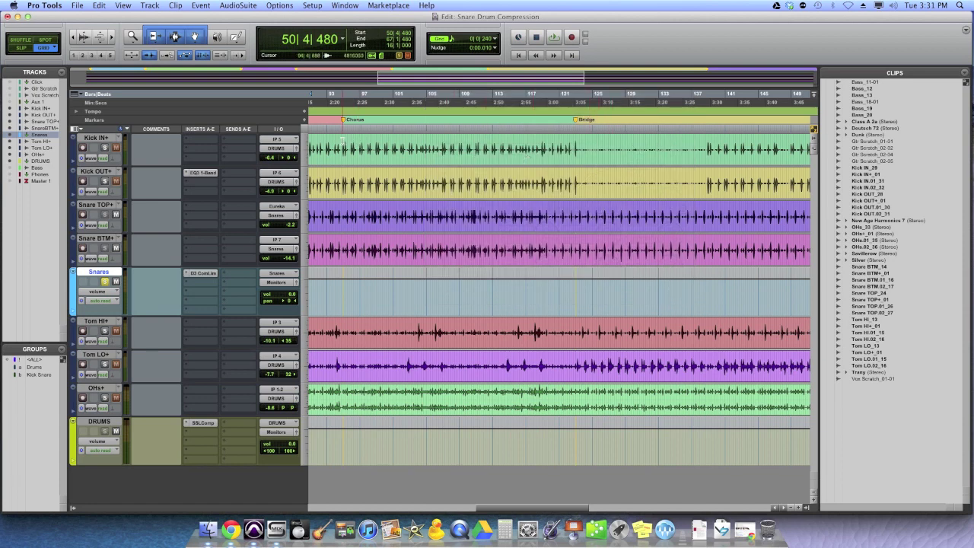
left_click_drag(342, 141, 377, 215)
key("super+bracketright")
key("super+bracketright")
key("super+bracketright")
key("super+bracketright")
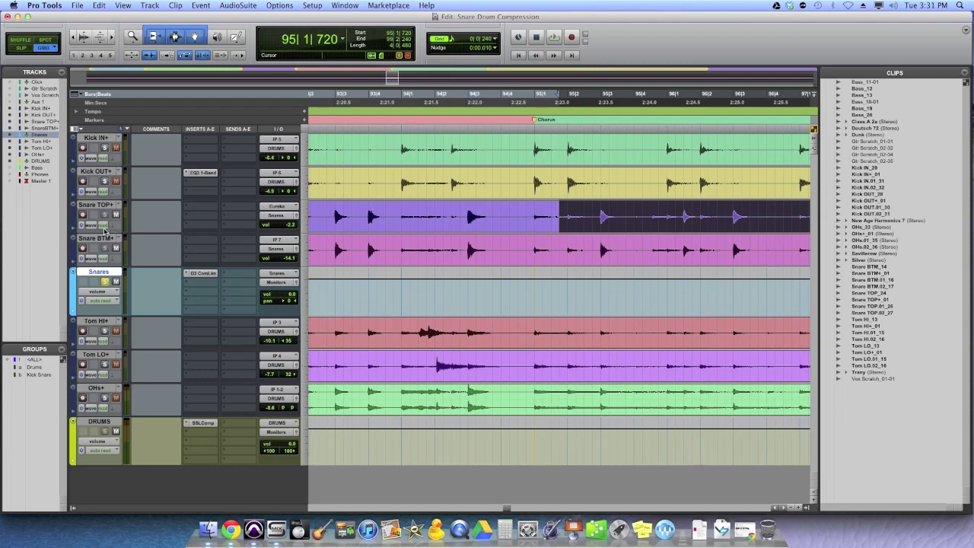
left_click_drag(104, 233, 104, 393)
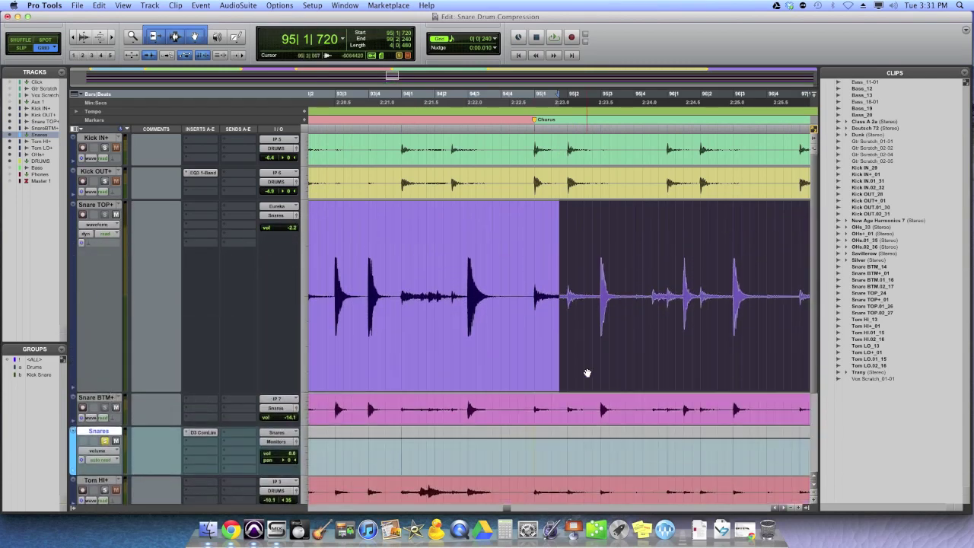
Zoom in from 95|3|240 until one snare hit fills the track, marking its transient.
left_click(607, 254)
key("super+bracketright")
key("super+bracketright")
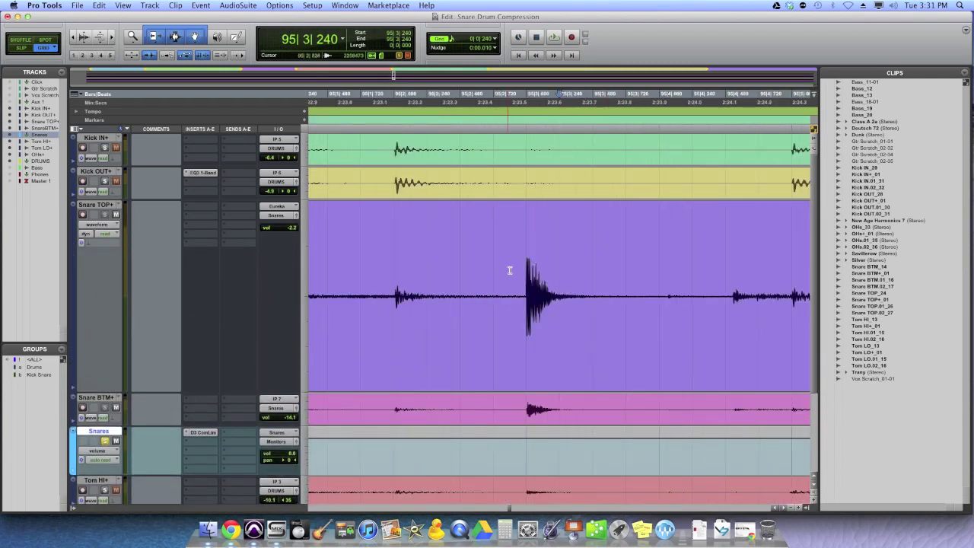
key("super+bracketright")
key("super+bracketright")
left_click(496, 268)
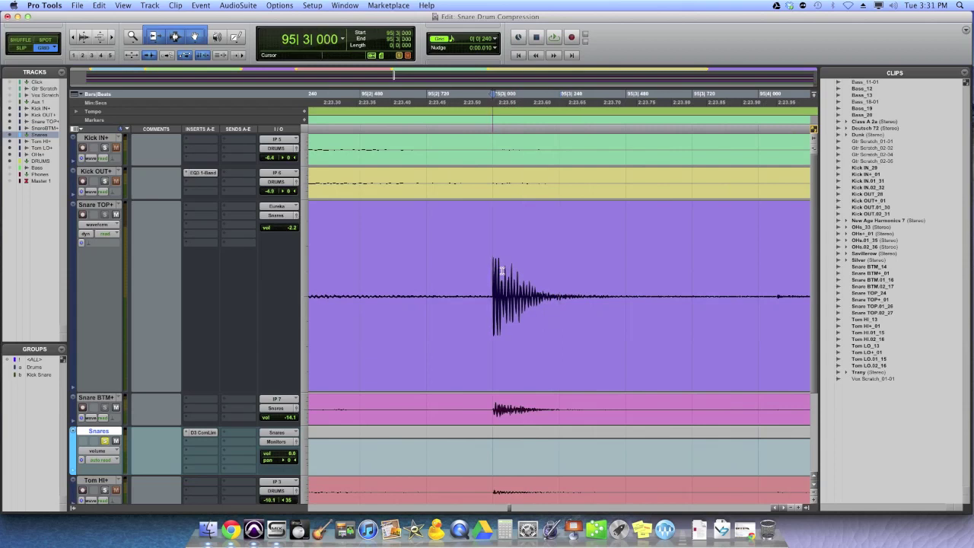
In Slip mode, select the snare hit's attack and early decay, ending at the transient start.
key("F2")
left_click_drag(492, 268, 499, 269)
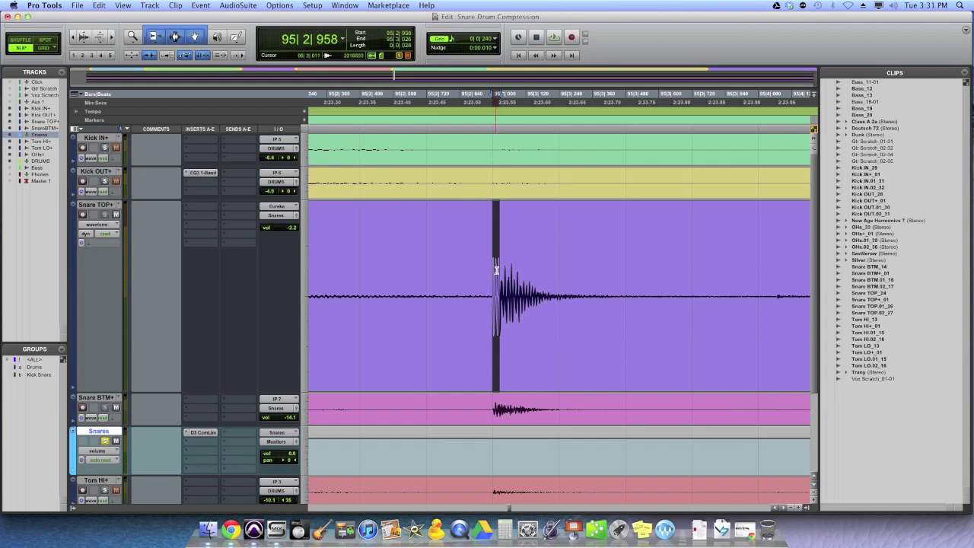
left_click(497, 269)
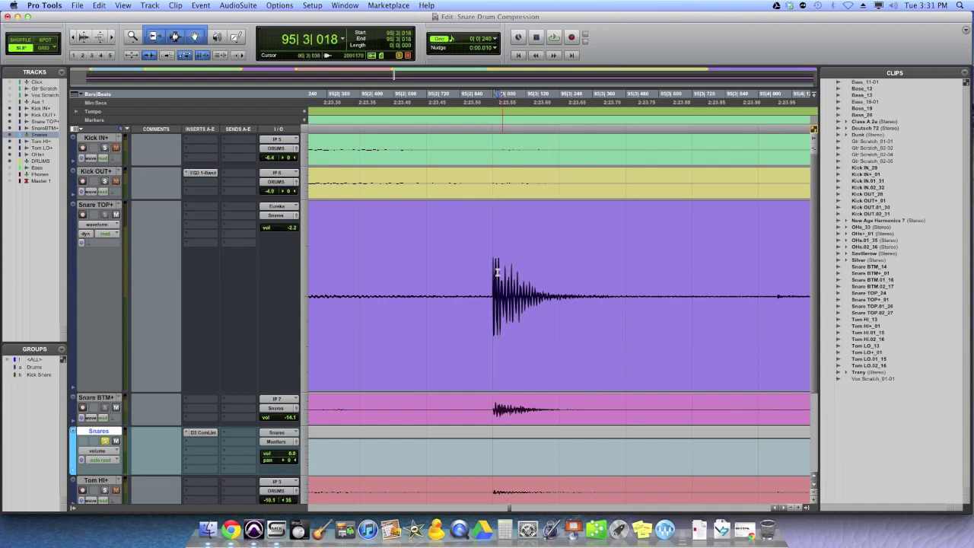
left_click_drag(503, 270, 558, 277)
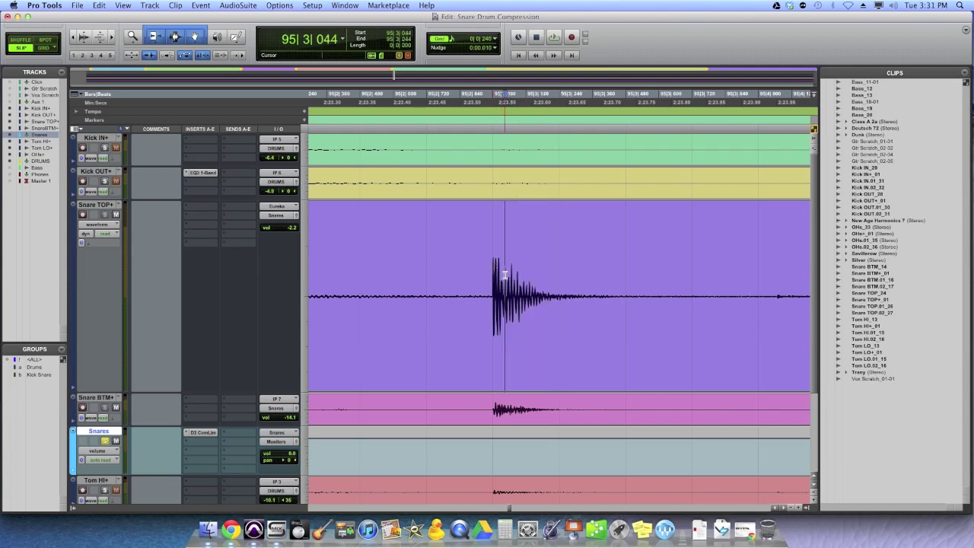
left_click(504, 275)
Reopen the Snares Dyn3 from the Mix window and cut its attack from 10.0 ms to 49.5 us.
key("super+equal")
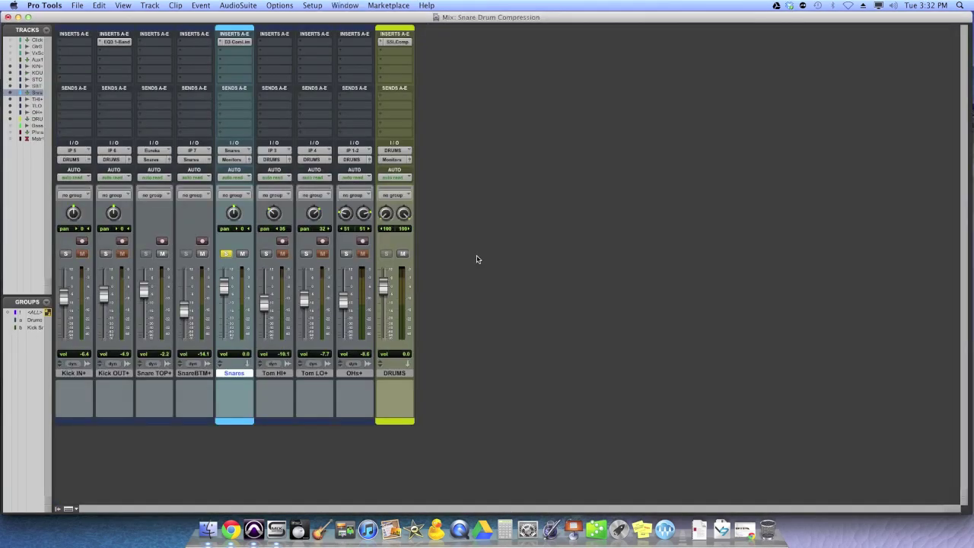
left_click(238, 42)
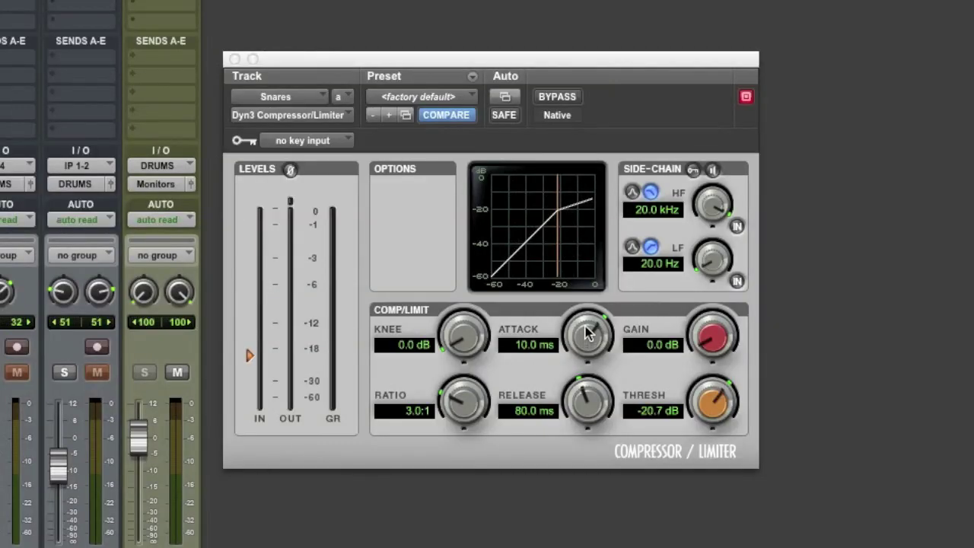
left_click_drag(588, 333, 595, 415)
scroll(587, 328, "up", 1)
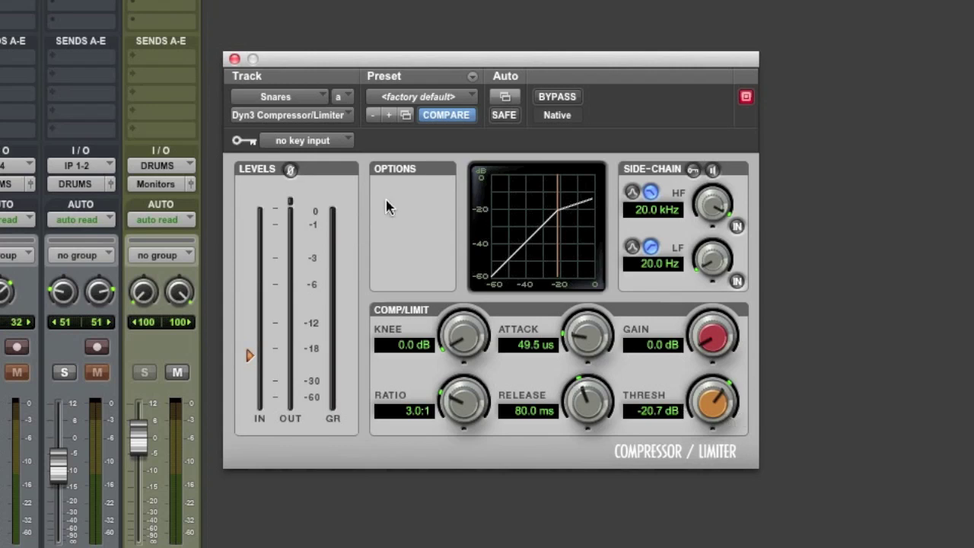
During playback, lift the Dyn3 Thresh to -18.9 dB, keeping 3.0:1 ratio and 49.5 us attack.
key("space")
key("space")
left_click_drag(708, 411, 725, 395)
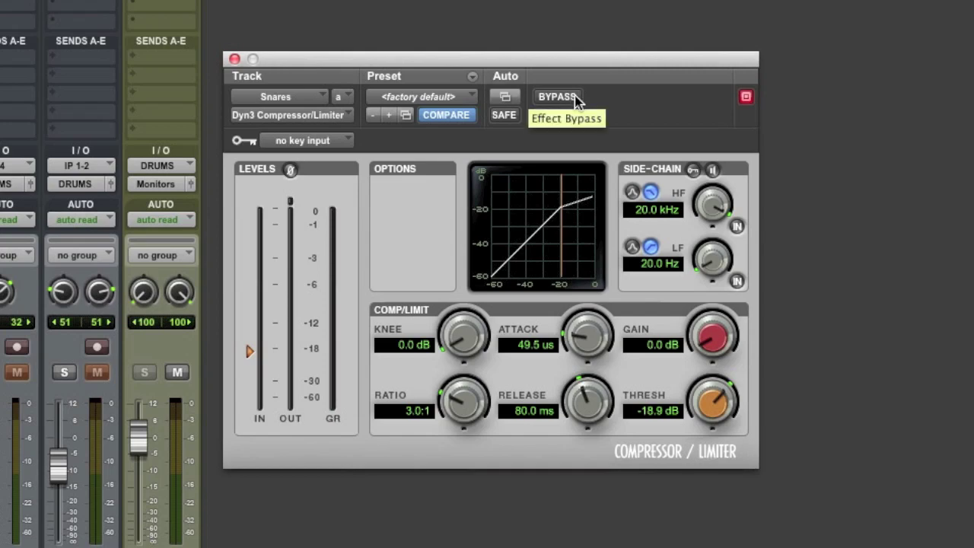
key("space")
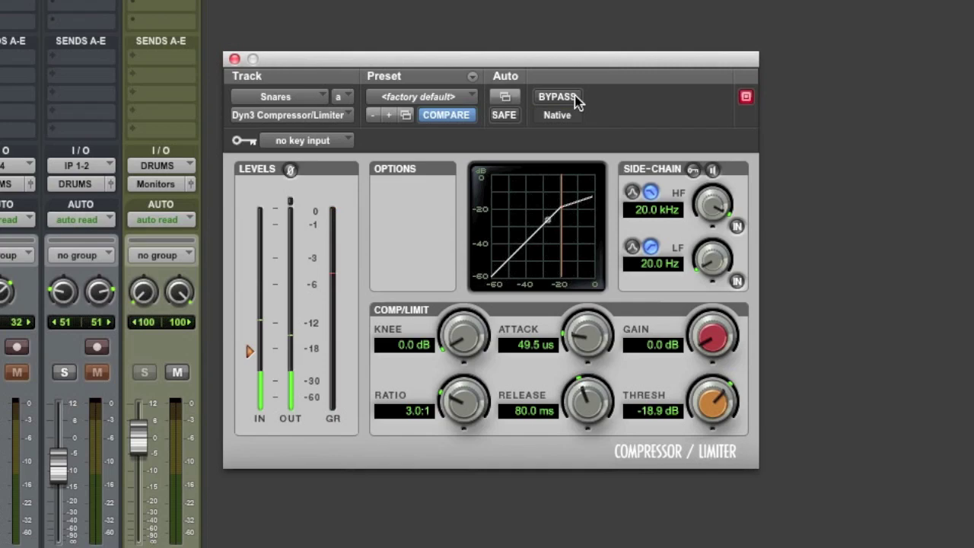
left_click(576, 99)
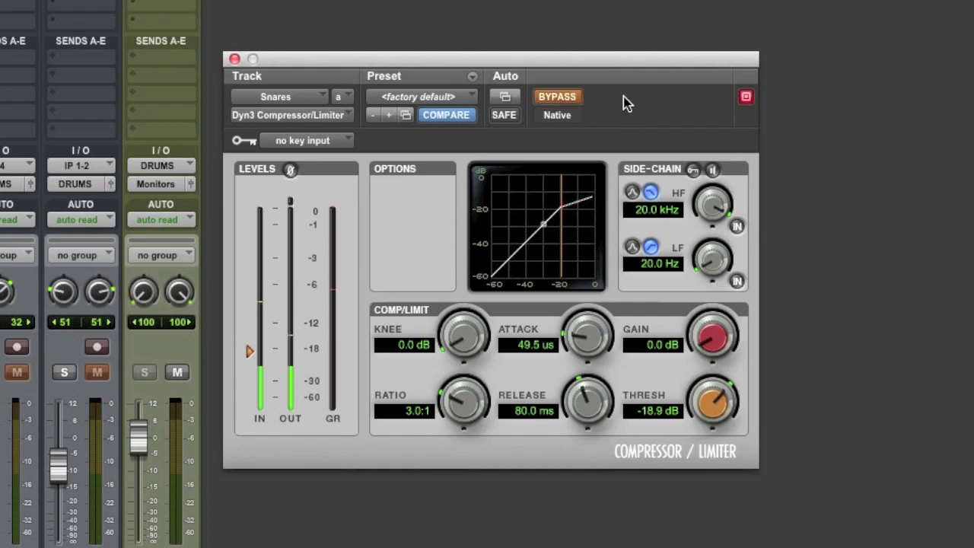
left_click(577, 96)
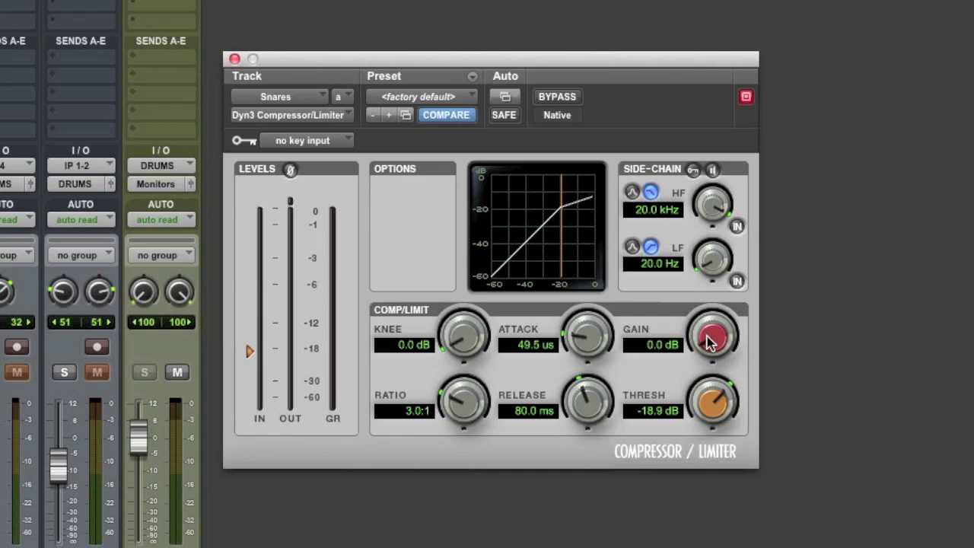
Raise the Dyn3 makeup gain and compare it against the bypassed, uncompressed snares.
left_click_drag(708, 343, 711, 303)
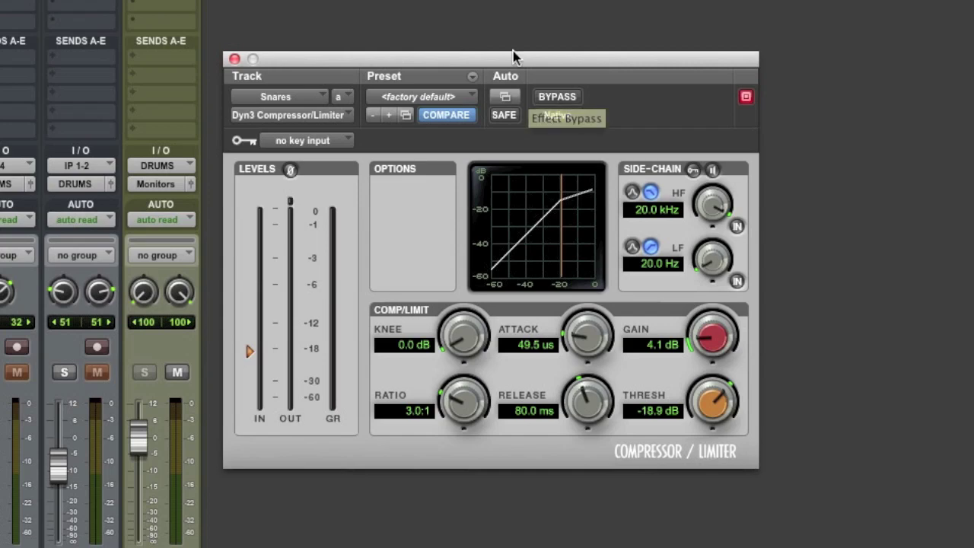
left_click(574, 96)
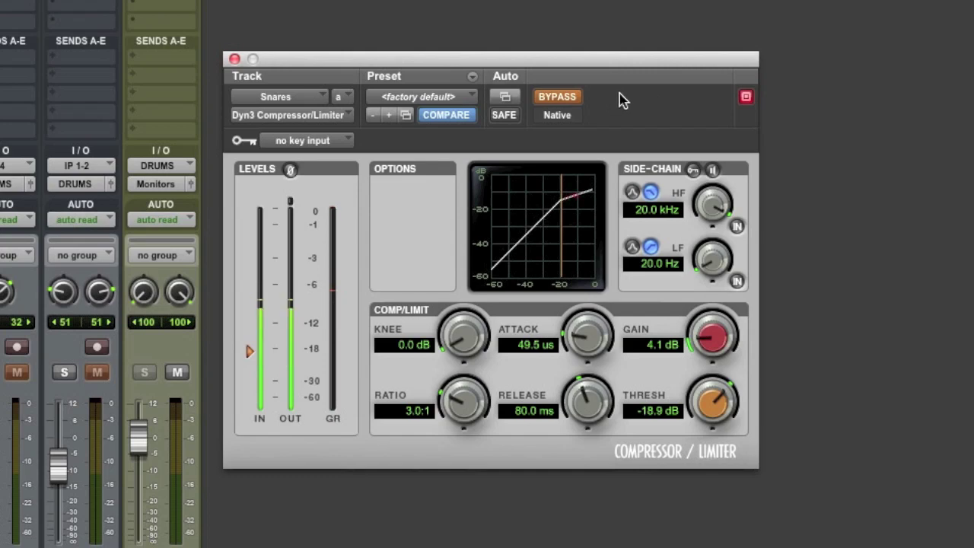
left_click(576, 97)
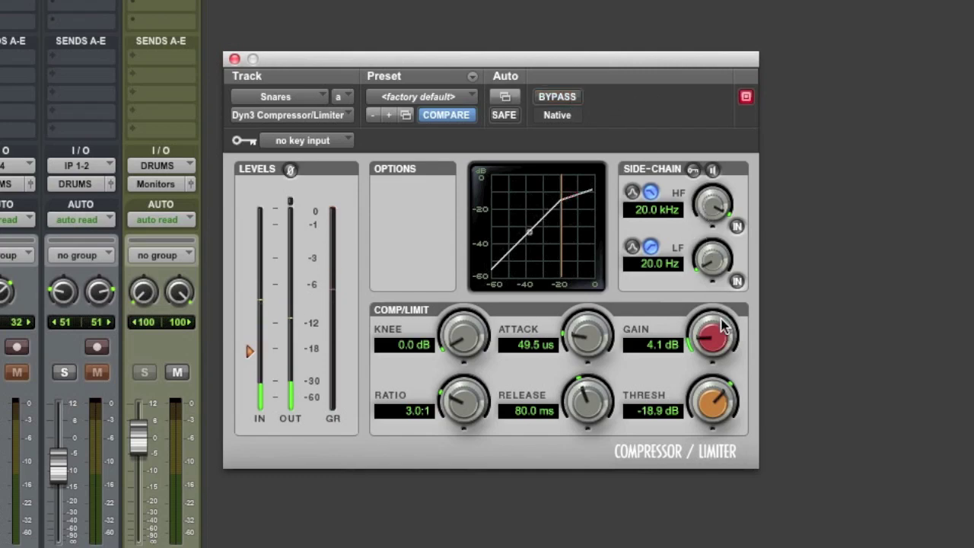
left_click(567, 101)
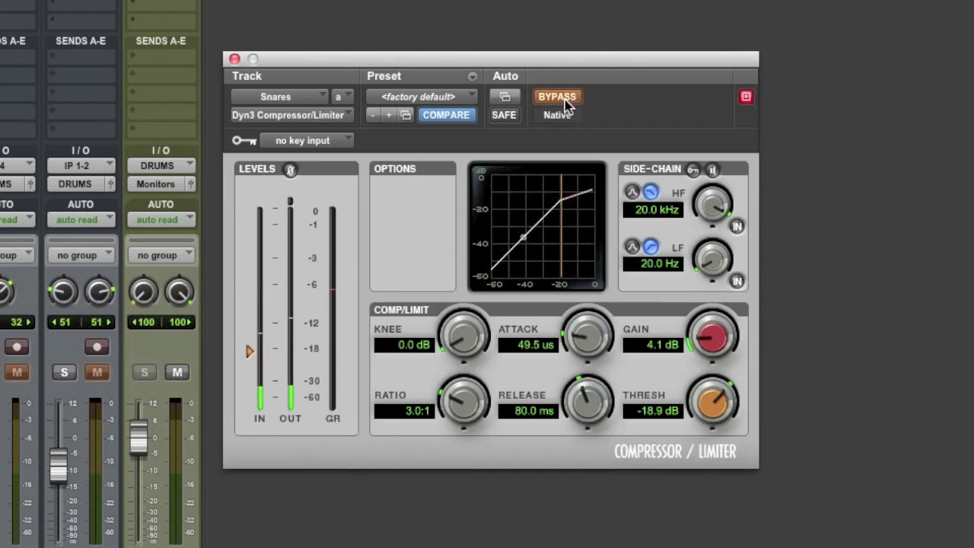
left_click(567, 101)
Nudge makeup gain to 4.5 dB, recheck with bypass, and move the plug-in window aside.
left_click_drag(703, 344, 701, 340)
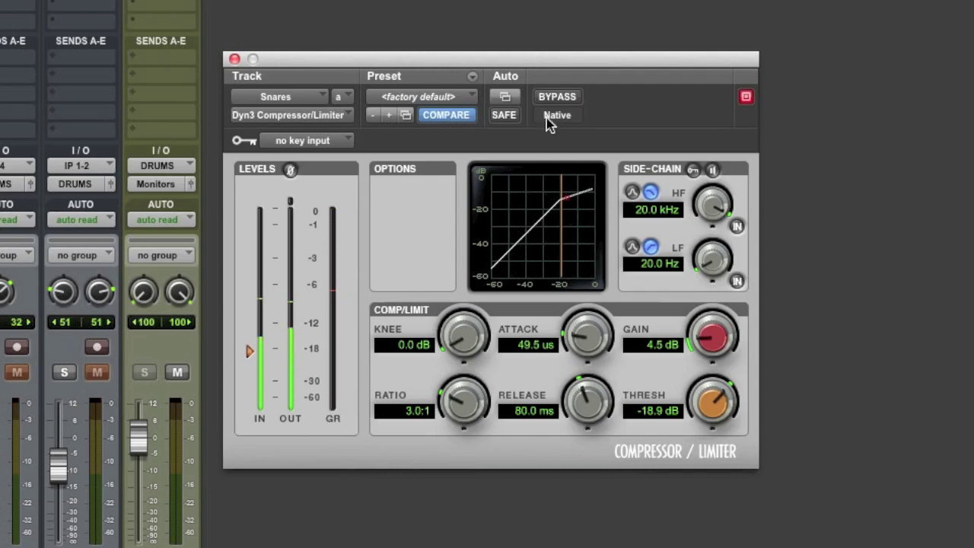
left_click(569, 98)
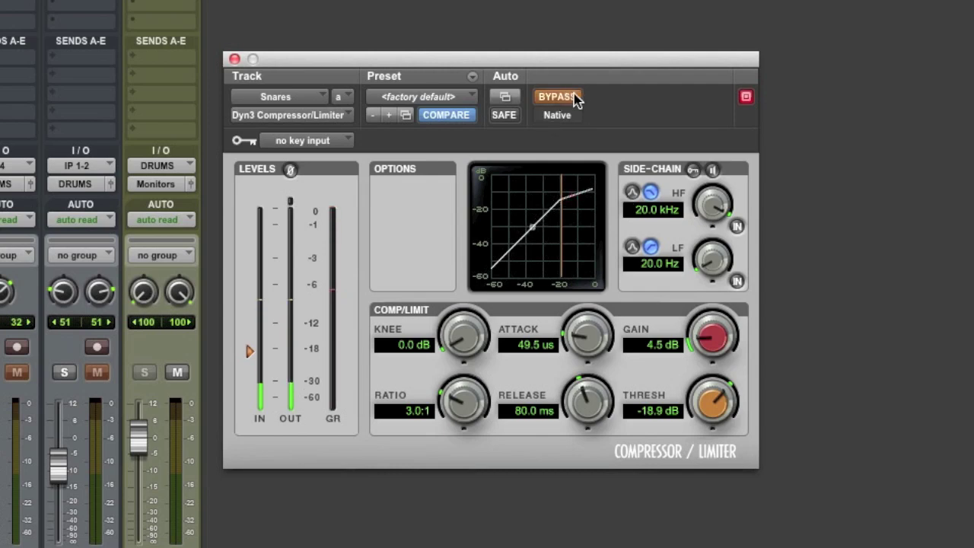
left_click(575, 99)
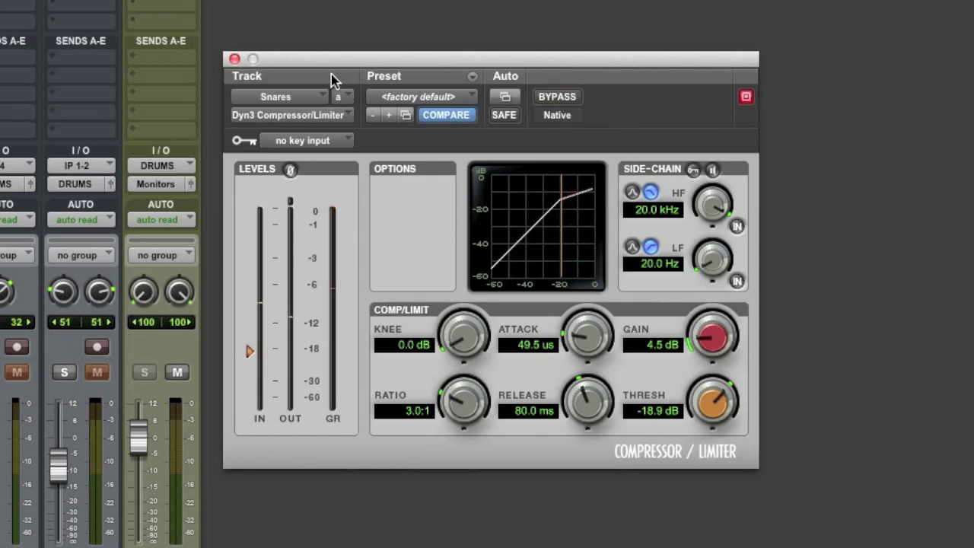
left_click_drag(324, 61, 389, 70)
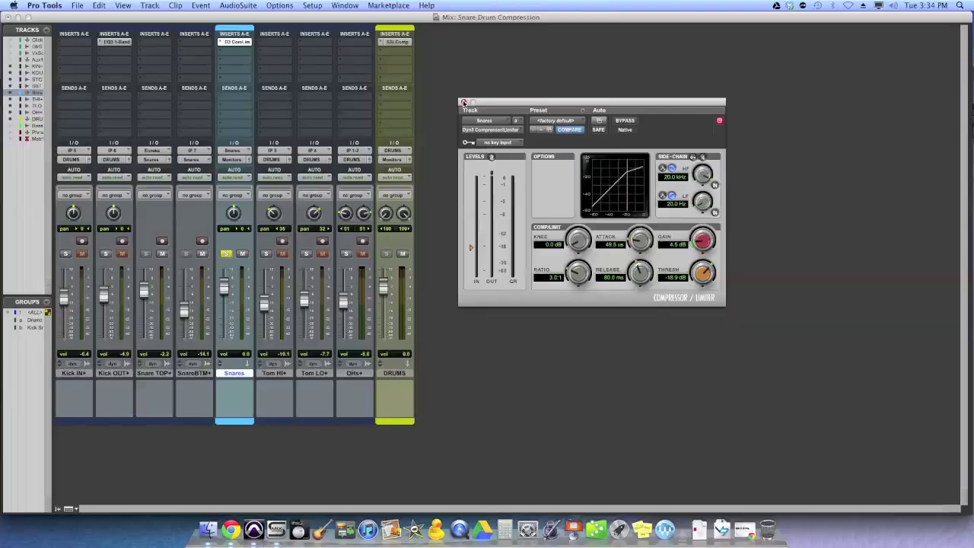
Close the Dyn3 window, unsolo Snares, then reopen the compressor and reposition it over the mixer.
left_click(463, 102)
left_click(227, 254)
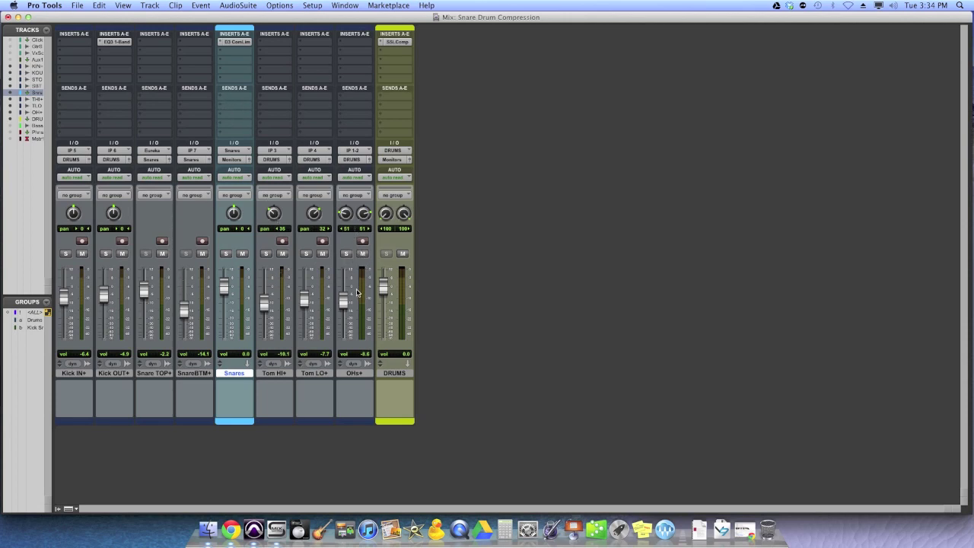
left_click(238, 43)
left_click_drag(531, 105, 524, 123)
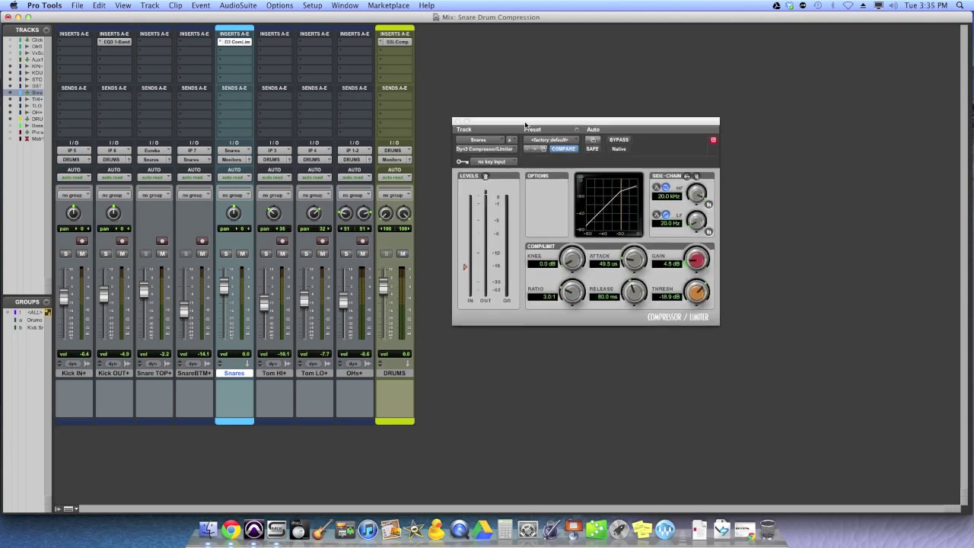
left_click_drag(641, 126, 615, 131)
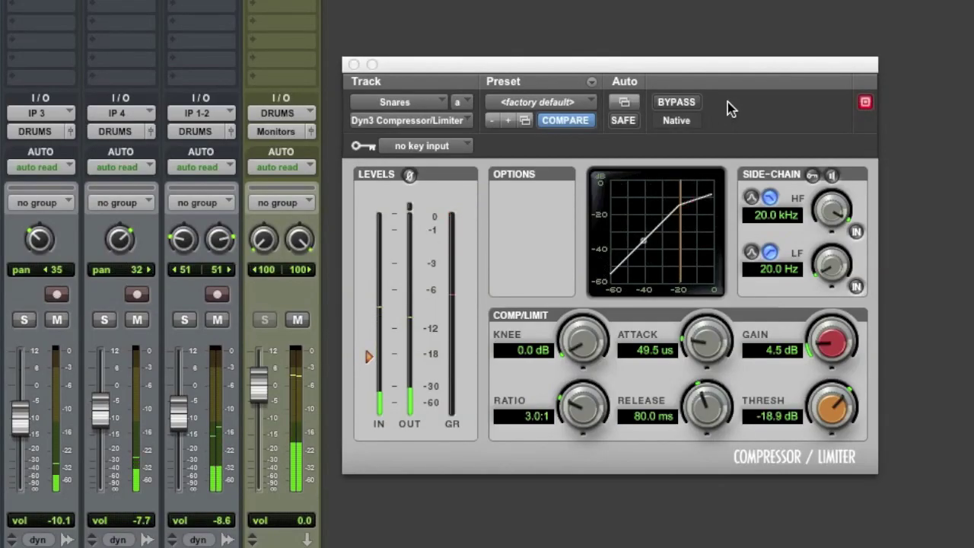
left_click(674, 101)
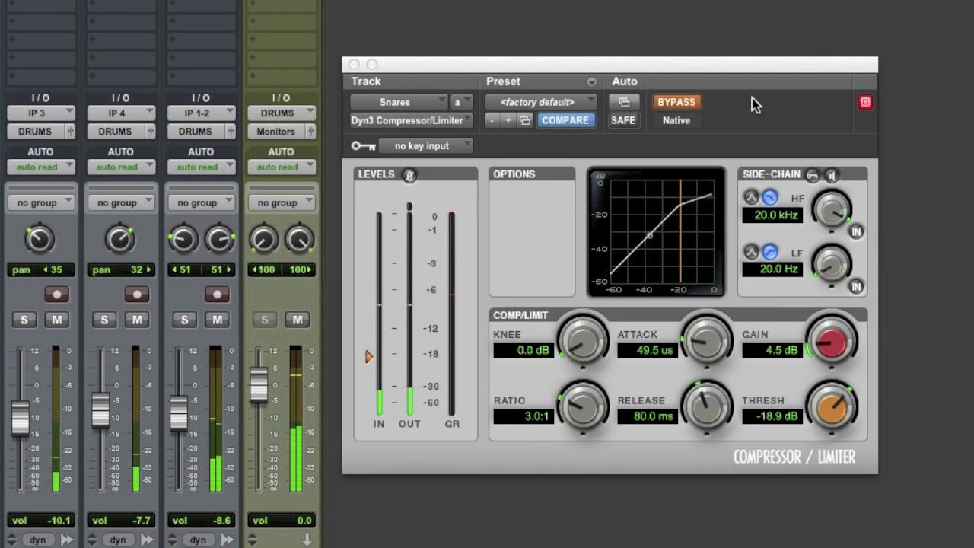
left_click(696, 102)
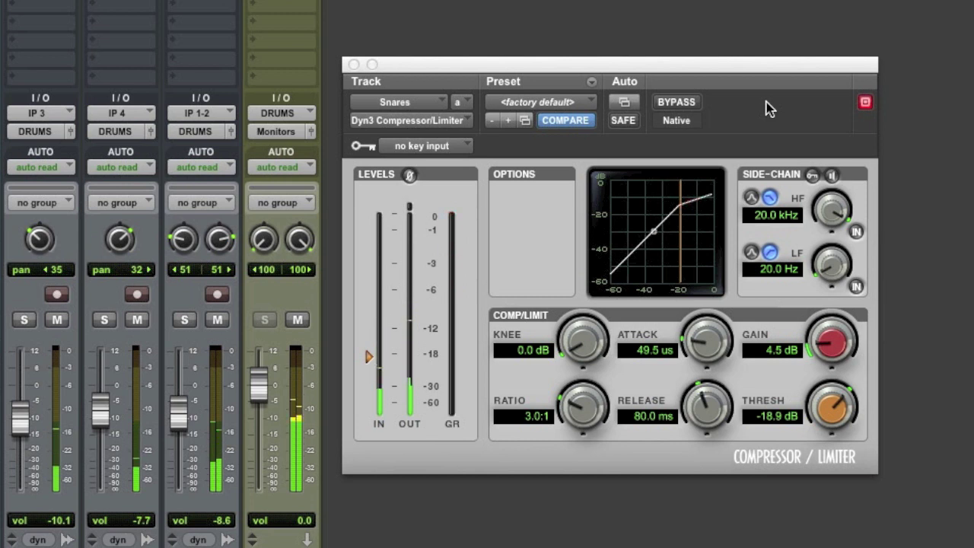
left_click(700, 102)
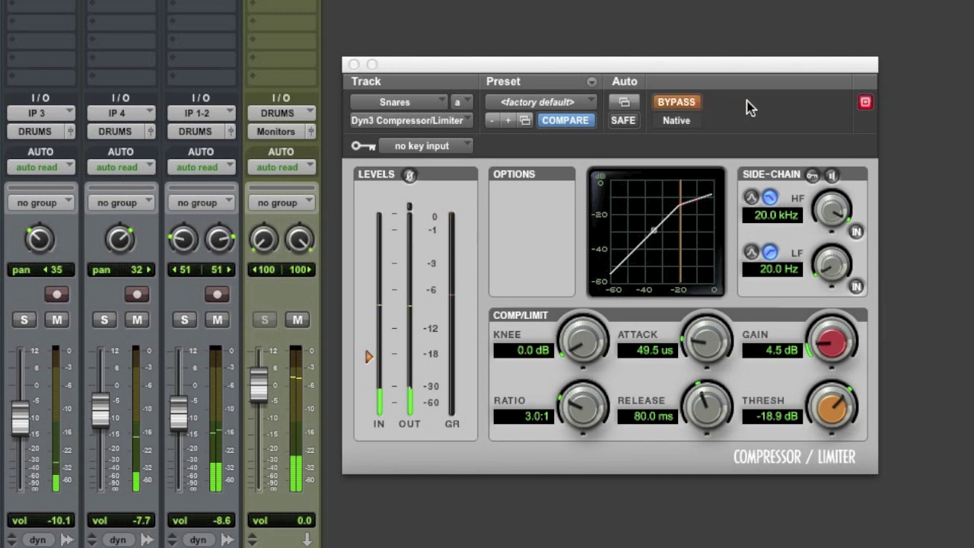
left_click(697, 102)
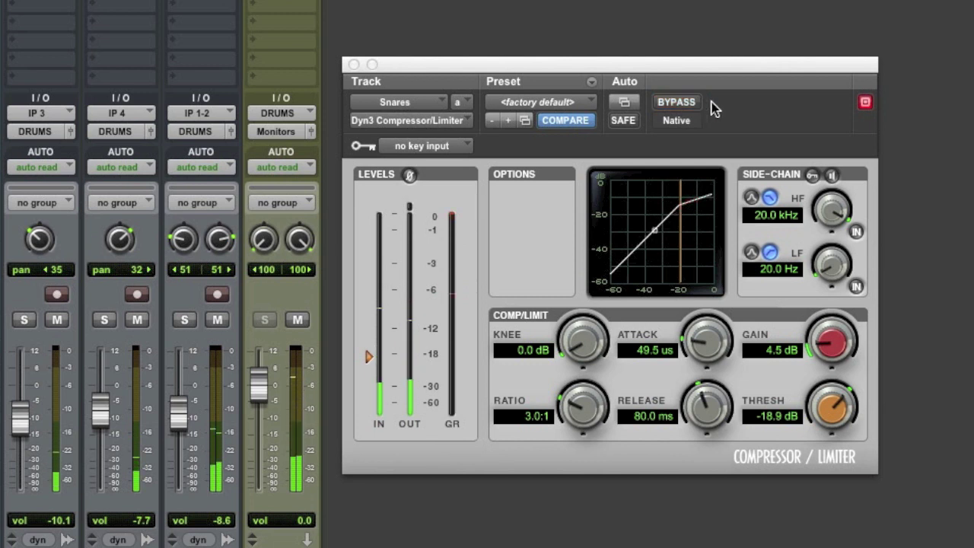
left_click(690, 105)
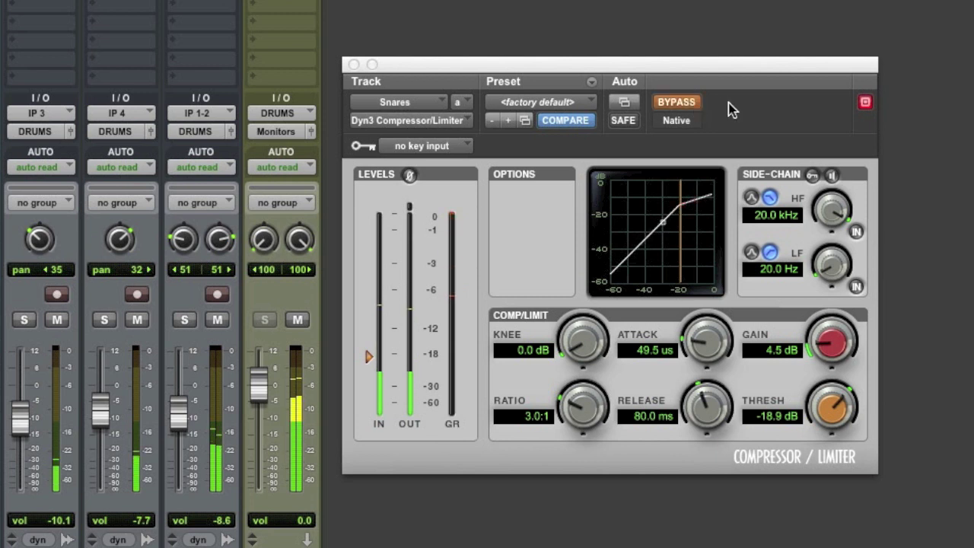
left_click(678, 102)
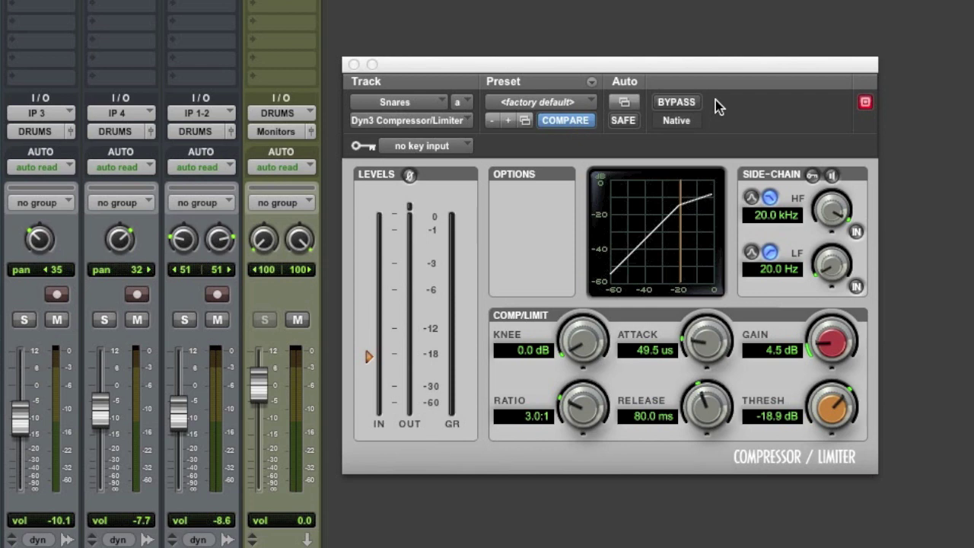
left_click(685, 102)
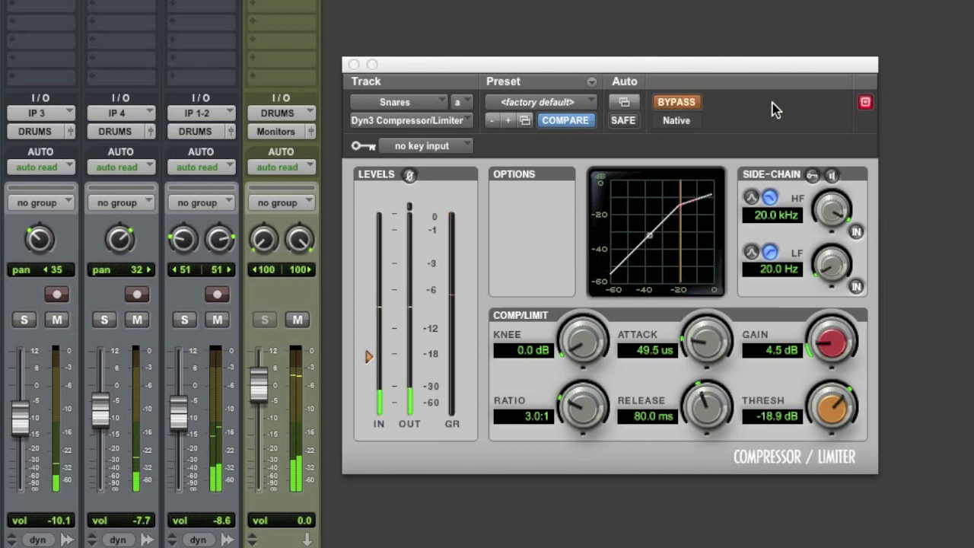
left_click(696, 102)
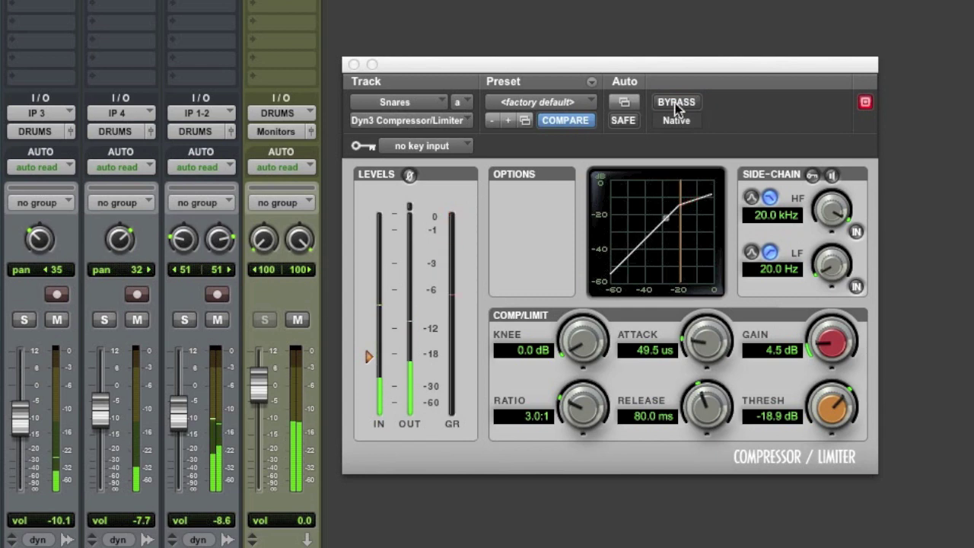
left_click(697, 102)
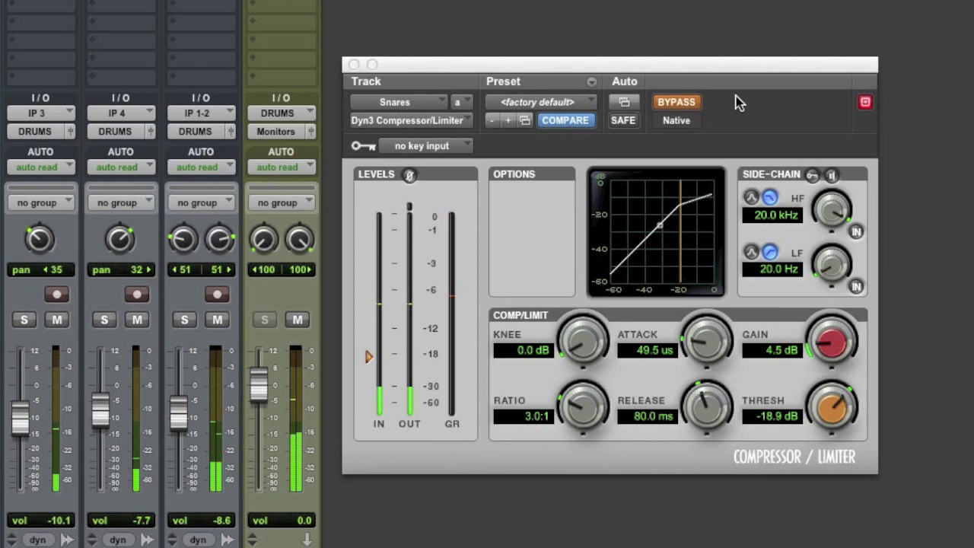
left_click(699, 100)
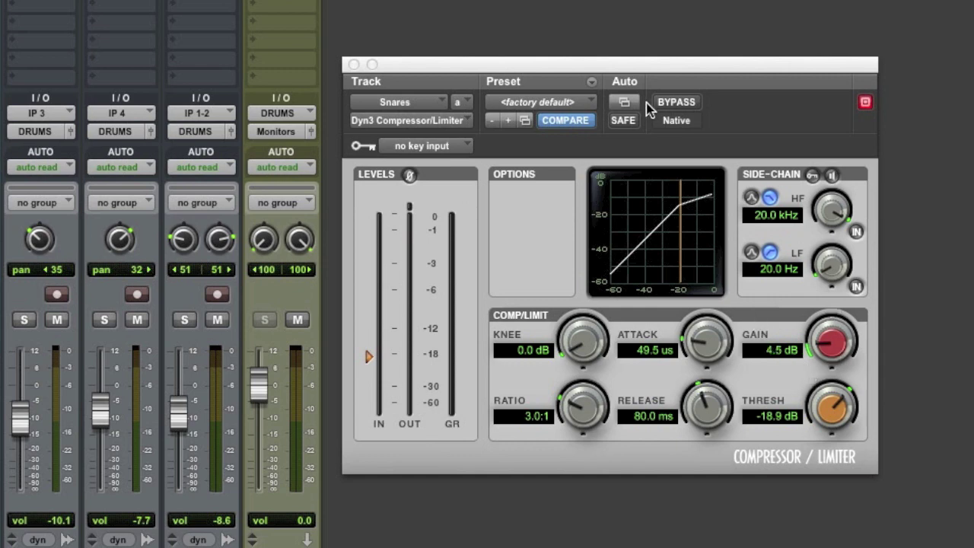
left_click_drag(626, 68, 621, 154)
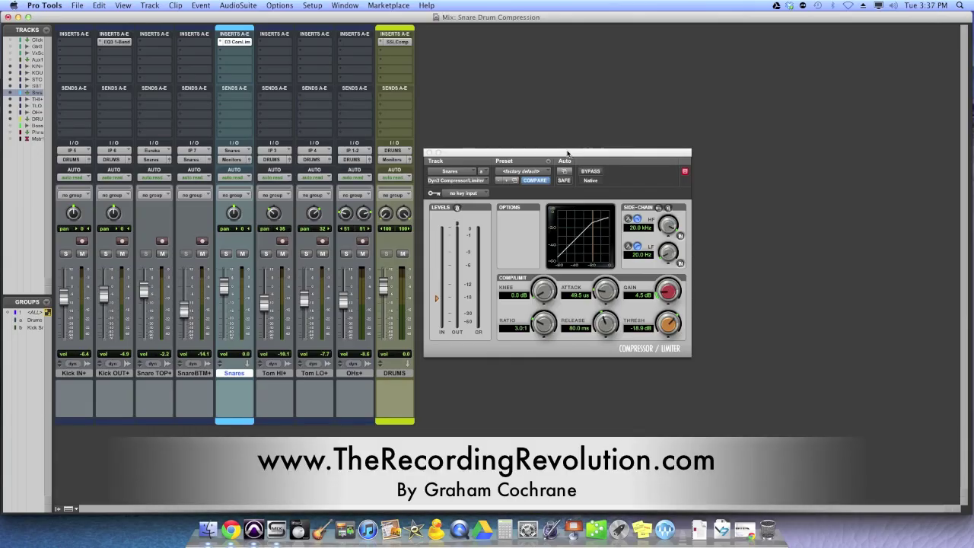
left_click_drag(566, 153, 545, 153)
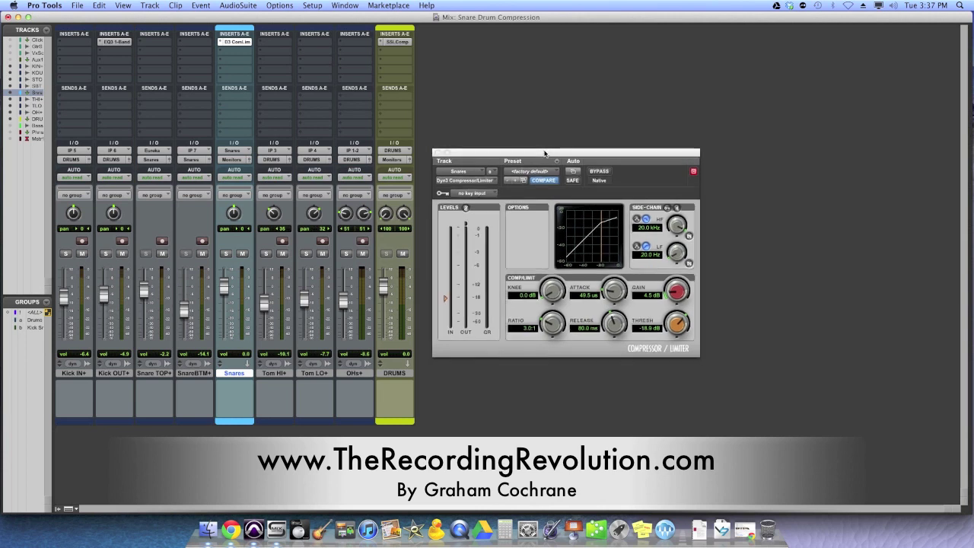